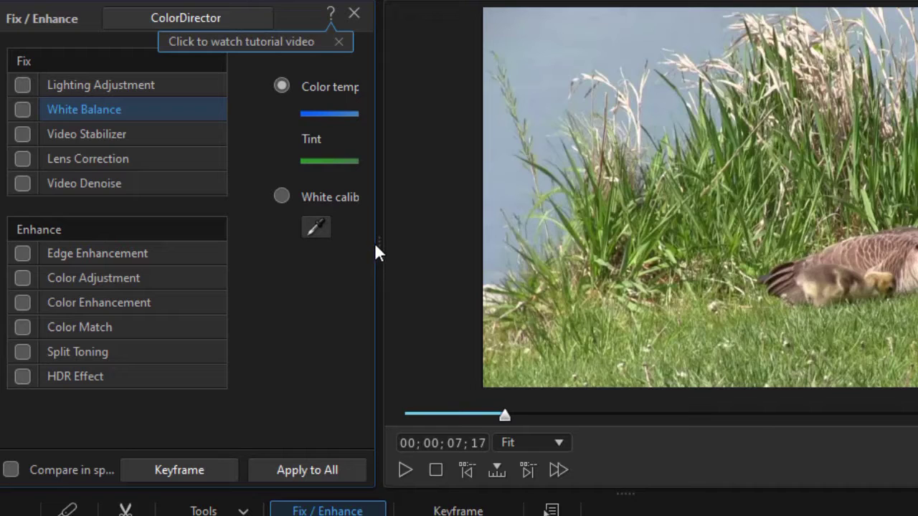
# Widen the correction settings area and set White Balance to White calibration.
pyautogui.moveTo(377, 246); pyautogui.dragTo(500, 256)
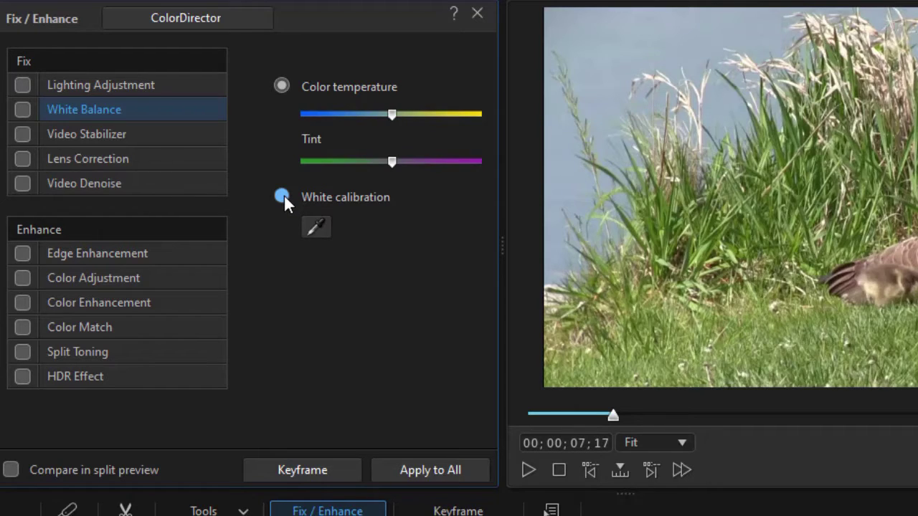
pyautogui.click(282, 196)
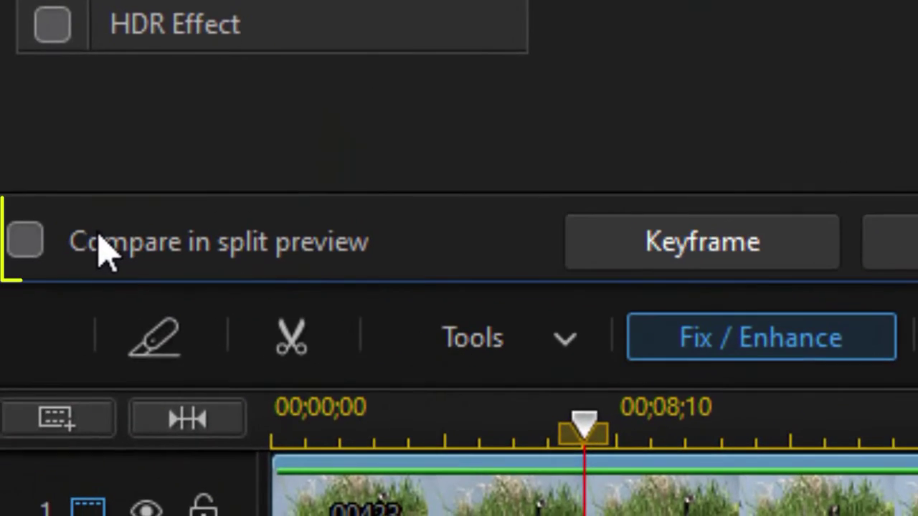
# Turn on Compare in split preview to show the goose clip before and after.
pyautogui.click(27, 243)
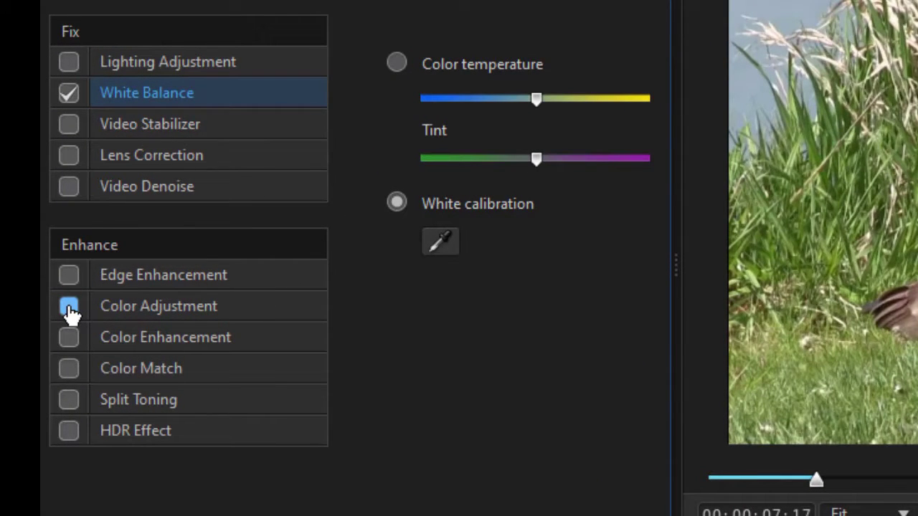
# Enable Color Adjustment with a wider settings area and lower the Exposure slightly.
pyautogui.click(69, 306)
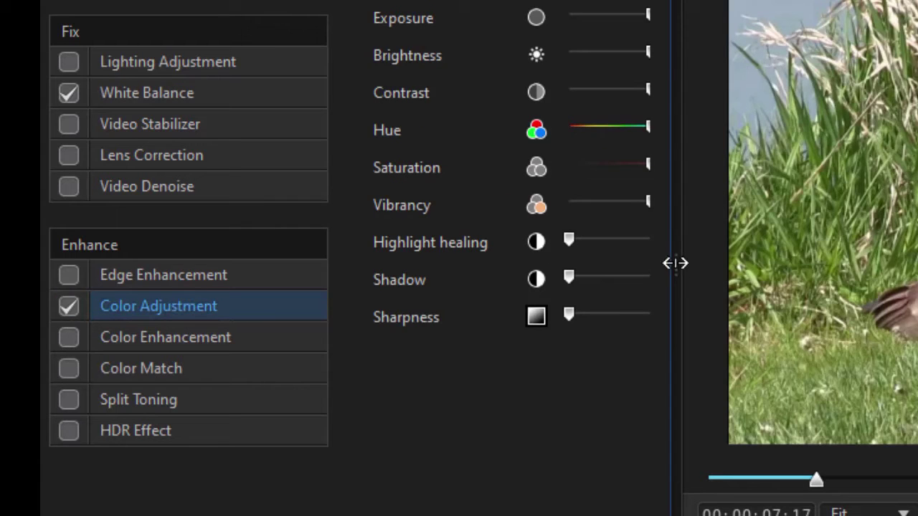
pyautogui.moveTo(676, 262); pyautogui.dragTo(818, 256)
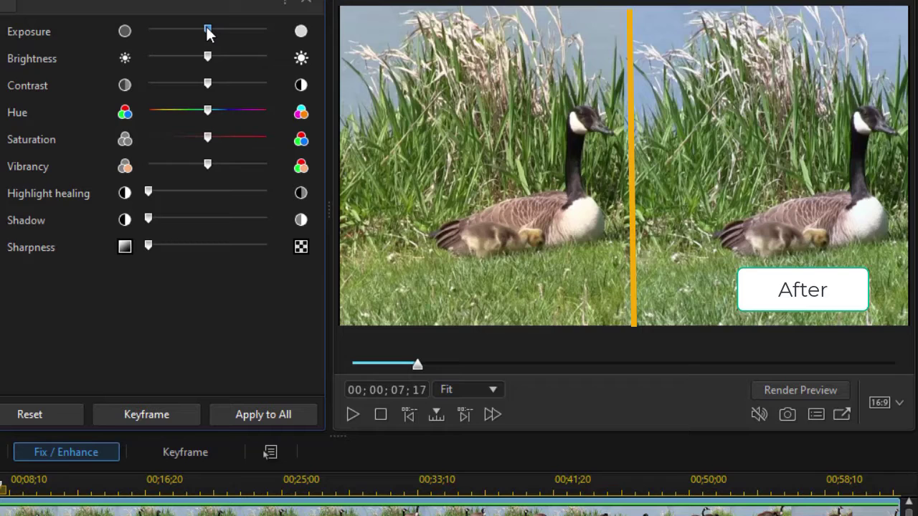
pyautogui.moveTo(206, 29); pyautogui.dragTo(204, 32)
pyautogui.moveTo(199, 32); pyautogui.dragTo(194, 31)
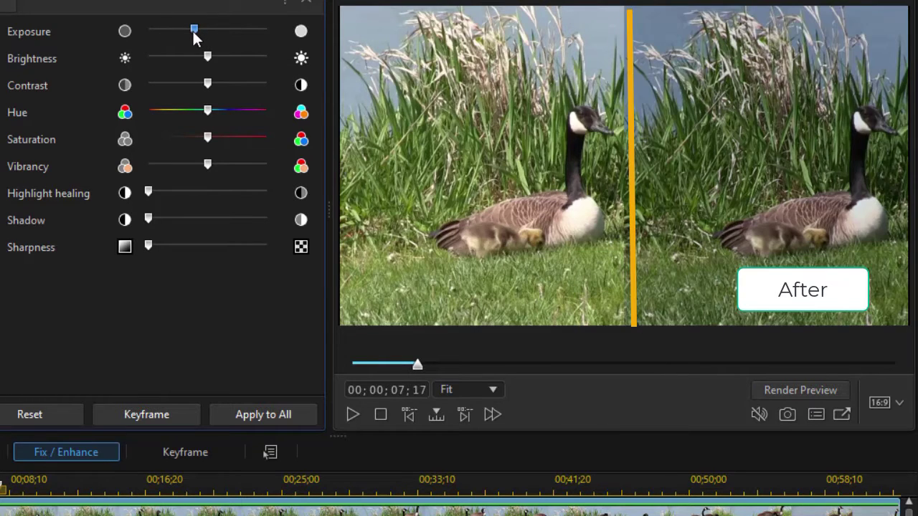
pyautogui.moveTo(198, 33); pyautogui.dragTo(202, 34)
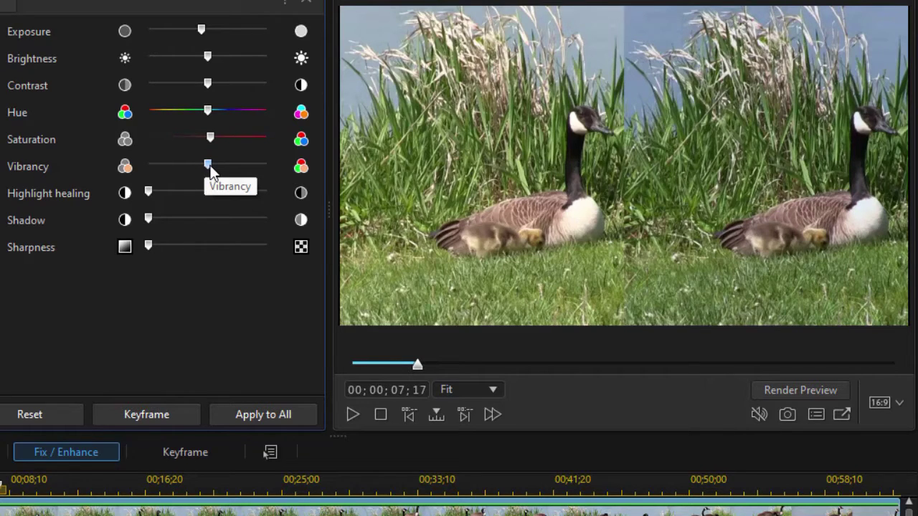
# Boost the goose clip's Vibrancy for richer colours.
pyautogui.moveTo(209, 164); pyautogui.dragTo(213, 166)
pyautogui.moveTo(254, 166); pyautogui.dragTo(250, 165)
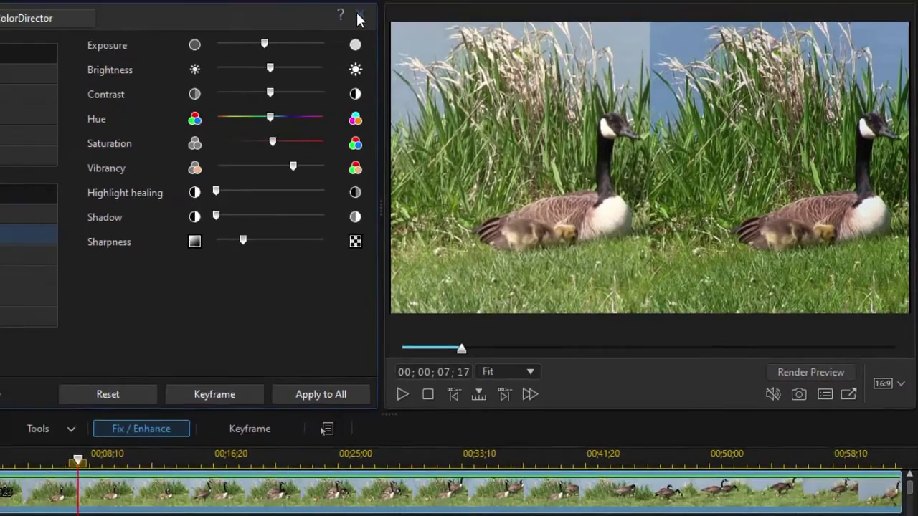
# Close the Fix / Enhance panel and enlarge the video preview area.
pyautogui.click(309, 6)
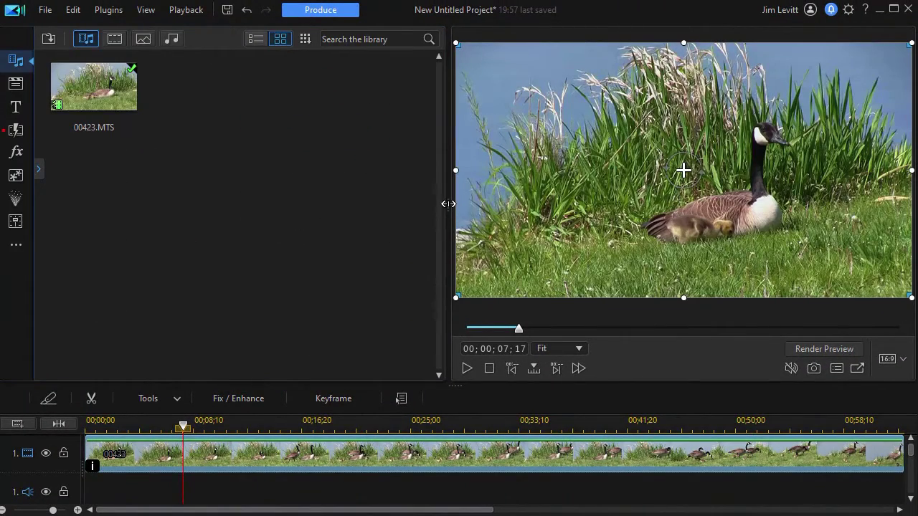
pyautogui.moveTo(449, 206); pyautogui.dragTo(109, 207)
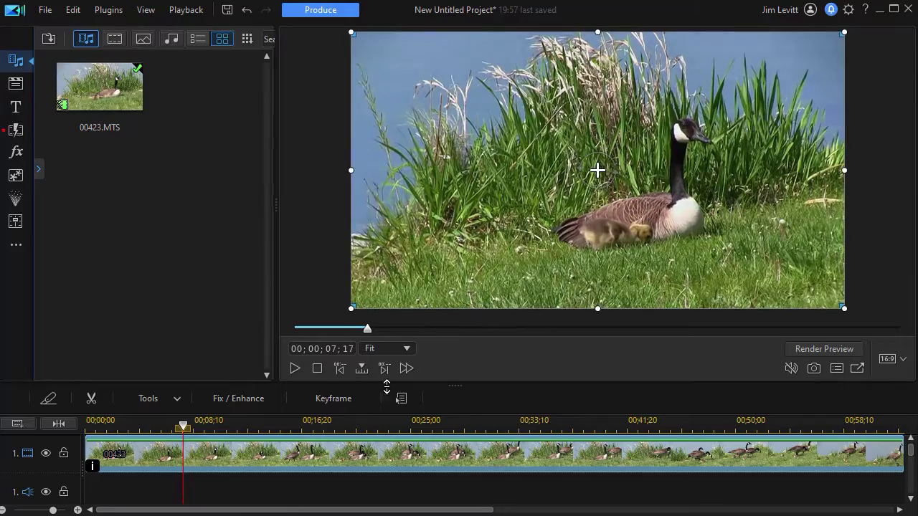